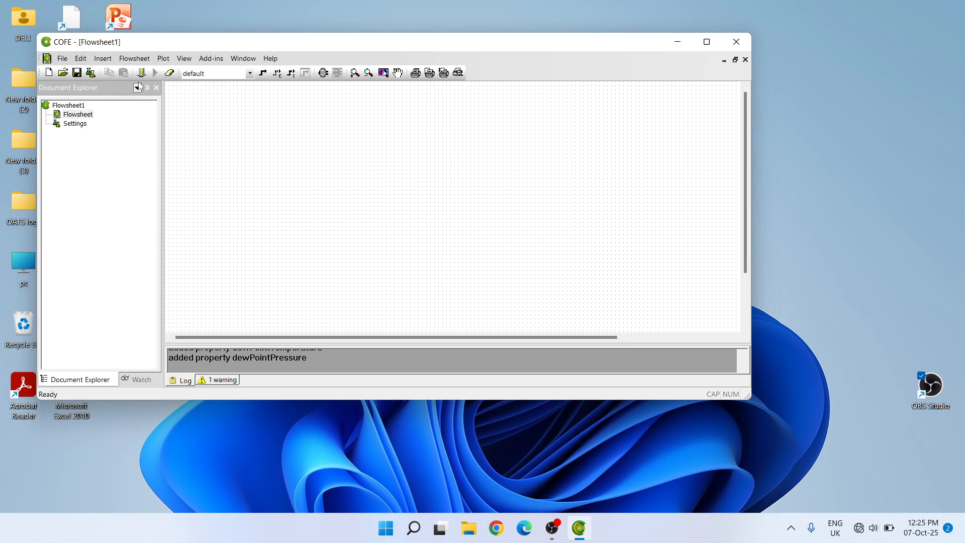
Open the flowsheet configuration at the stream type settings.
left_click(134, 60)
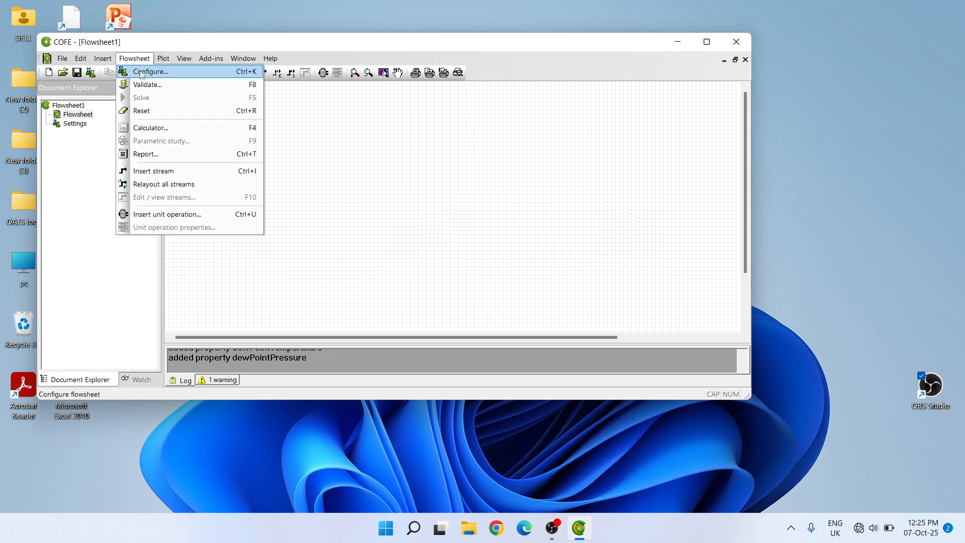
left_click(141, 74)
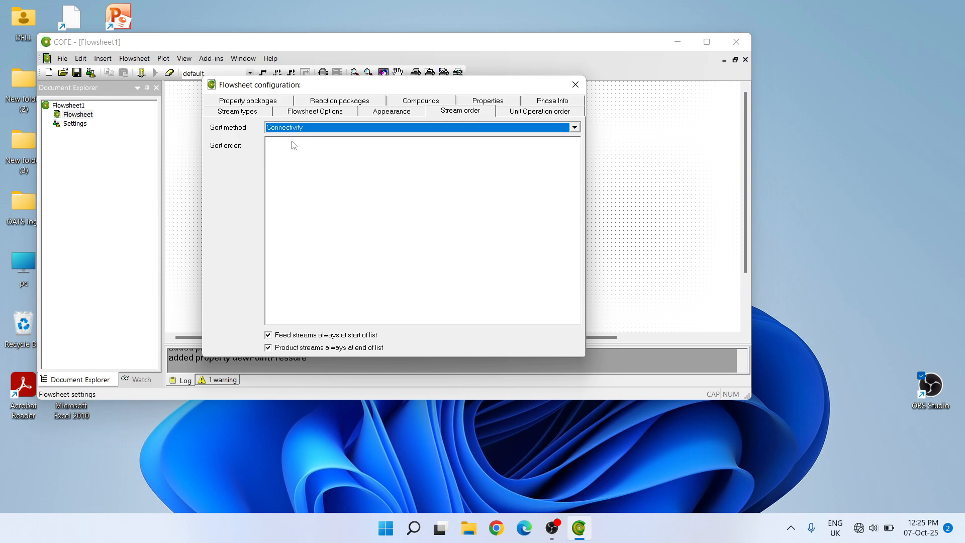
left_click(254, 113)
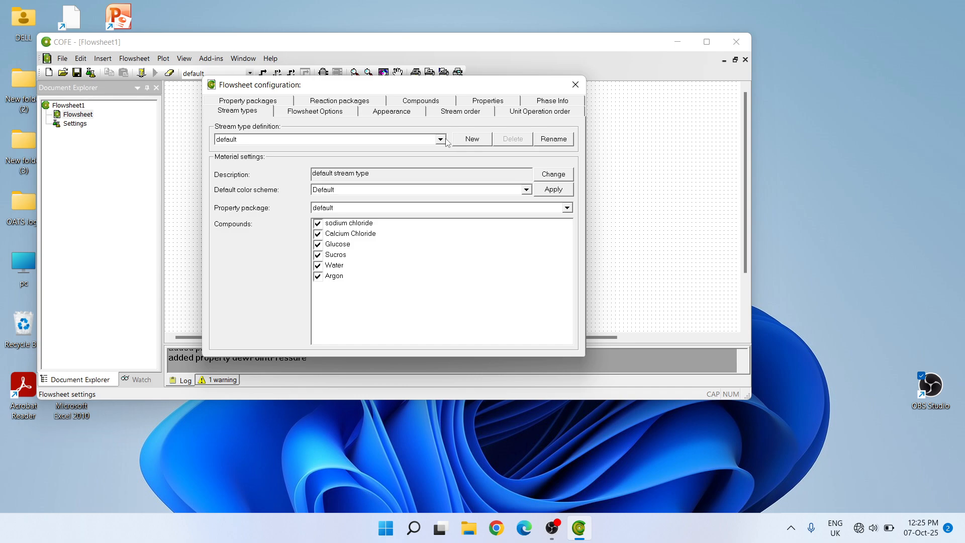
left_click(463, 143)
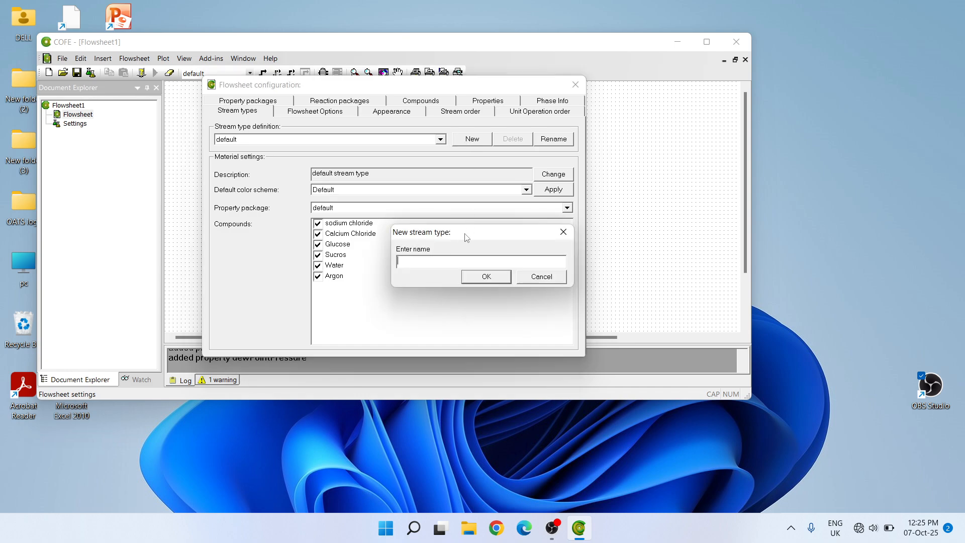
type("VIctor")
left_click(484, 278)
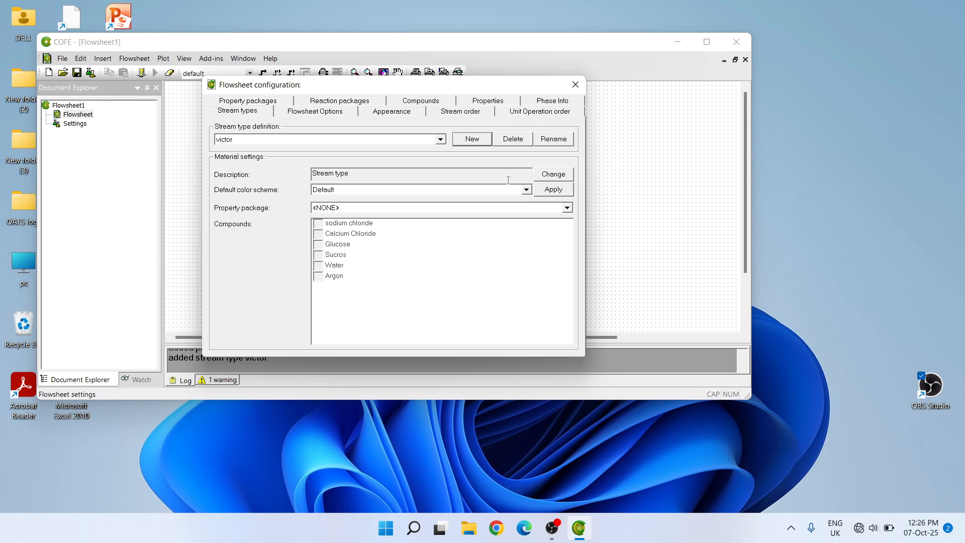
left_click(511, 143)
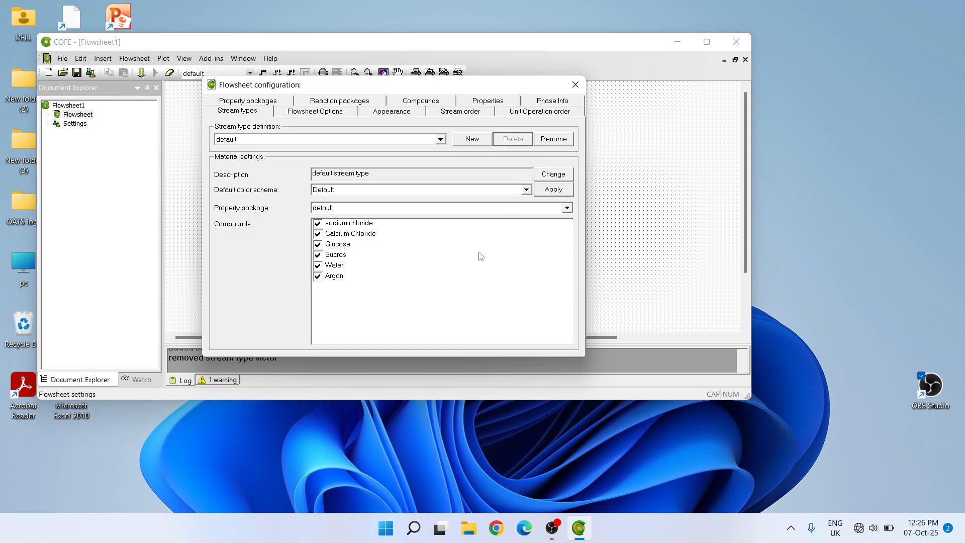
Add the default package from TEA (CAPE-OPEN 1.1), enabling reference state calculations and creating a new stream type assigned to it.
left_click(567, 208)
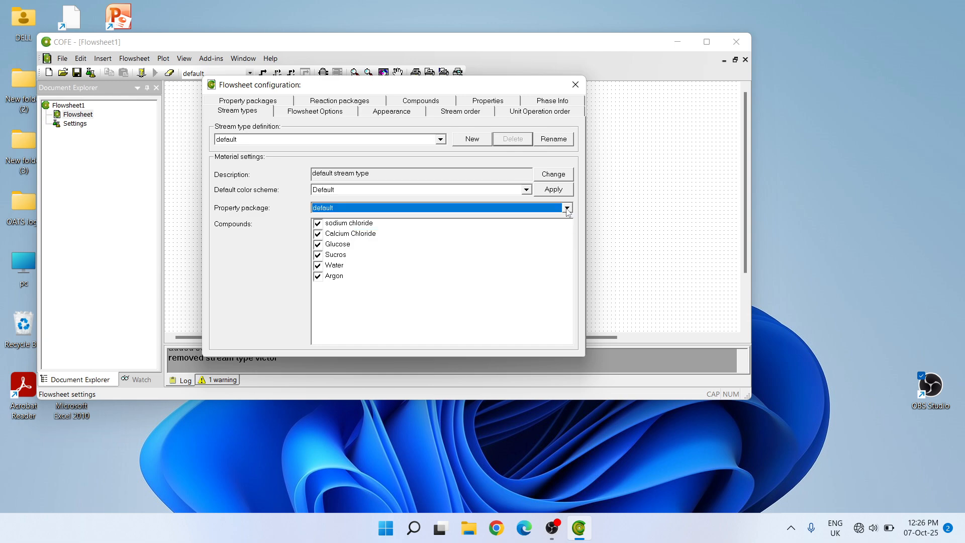
left_click(269, 103)
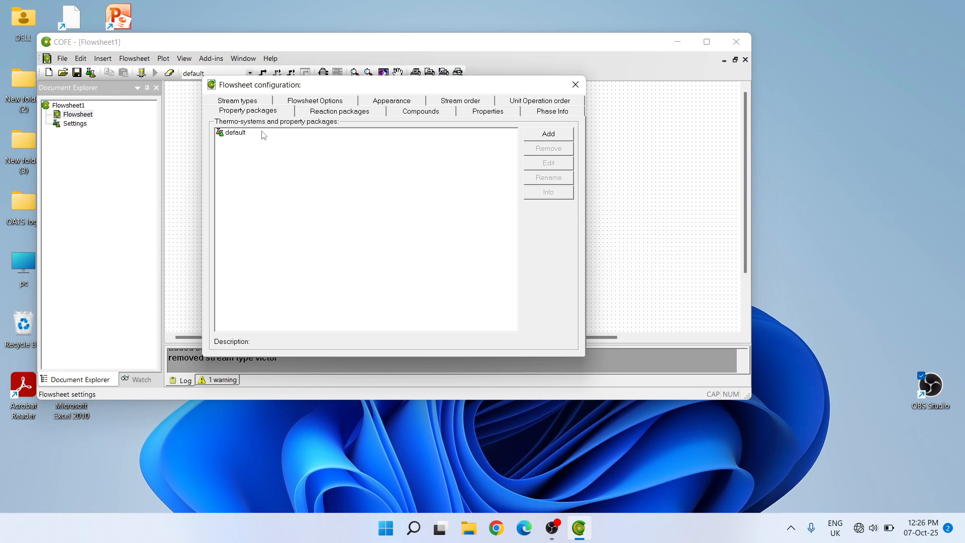
left_click(540, 135)
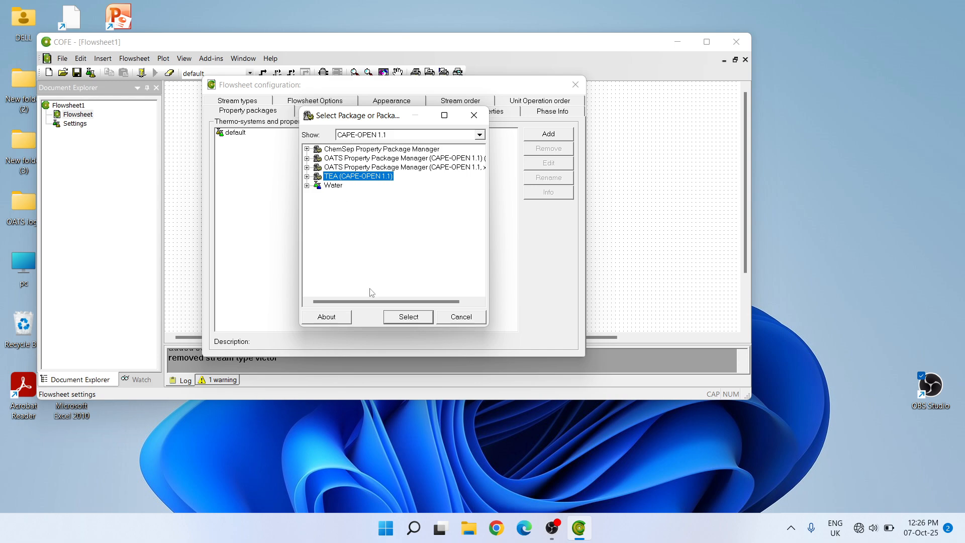
left_click(402, 319)
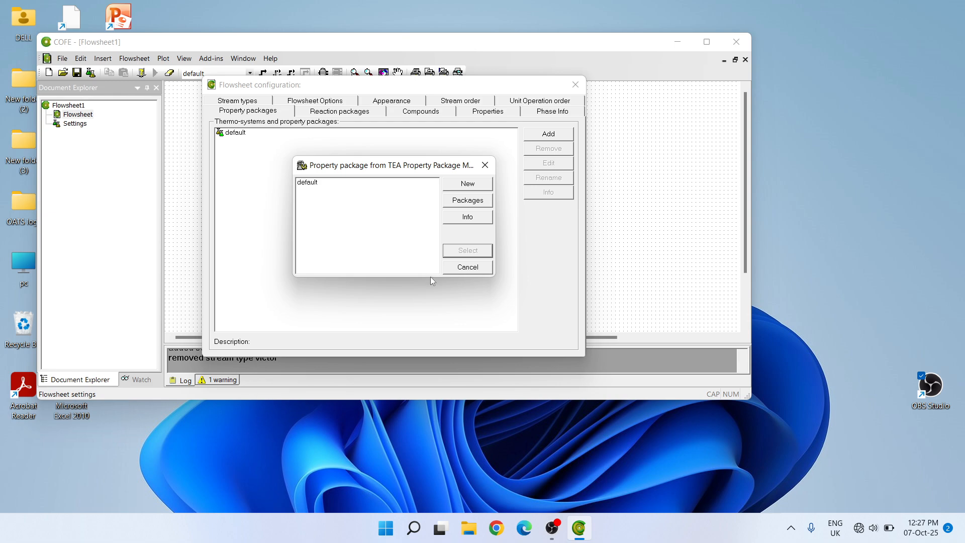
left_click(315, 184)
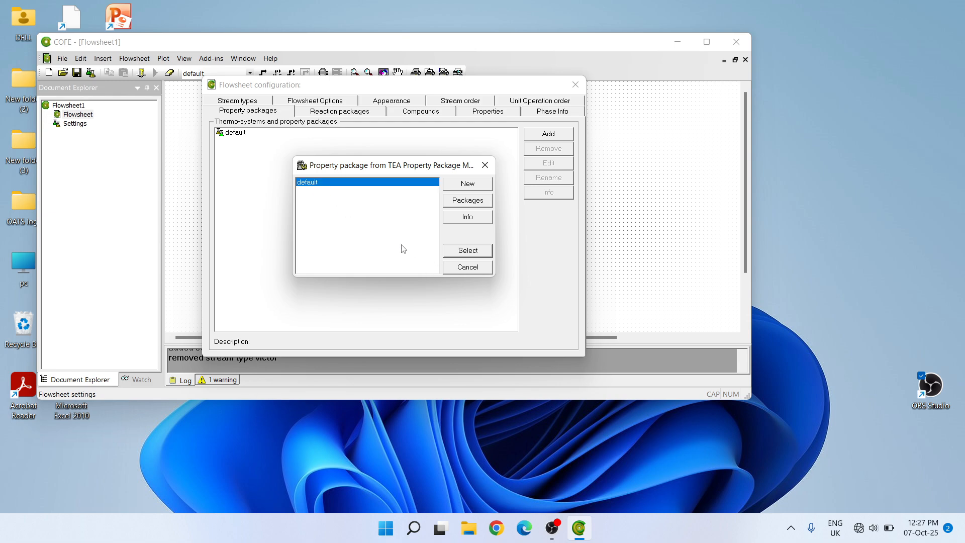
left_click(452, 253)
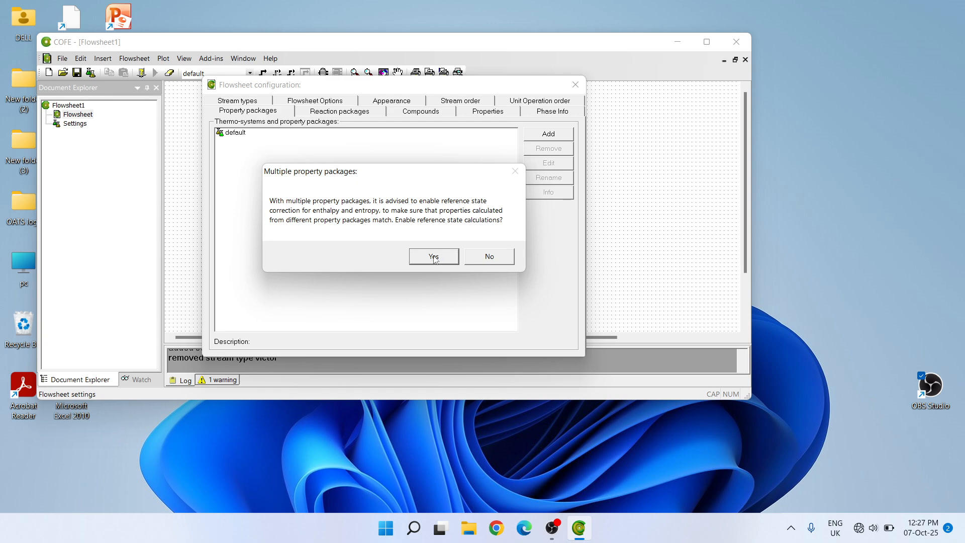
left_click(434, 257)
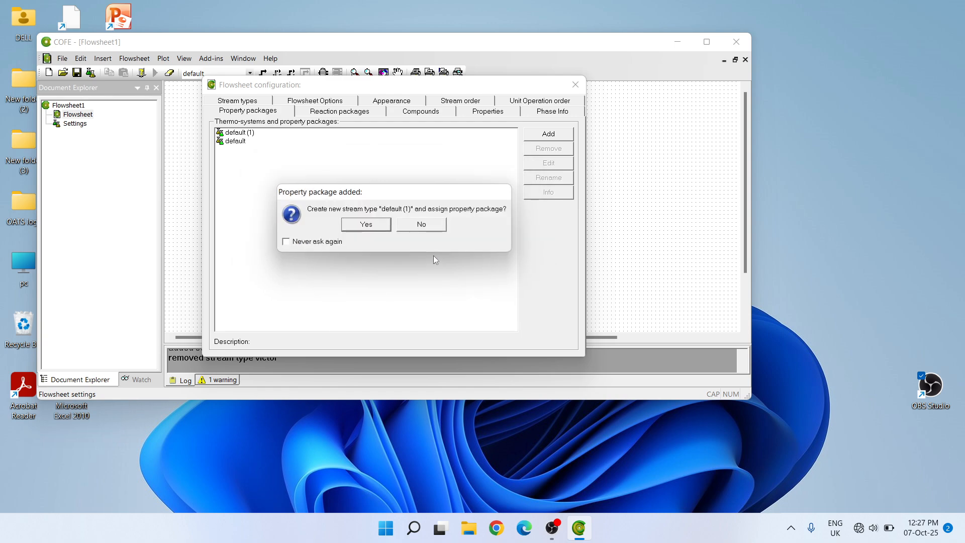
left_click(386, 230)
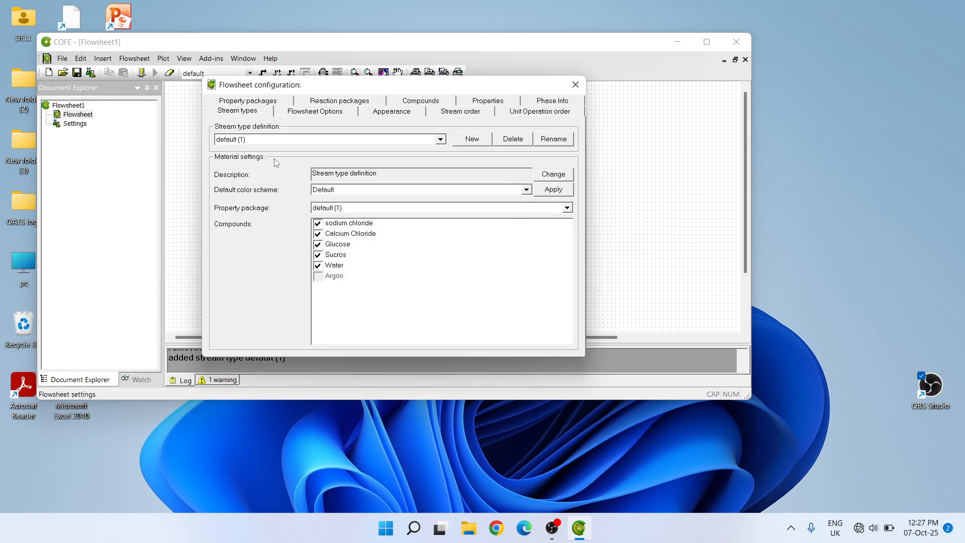
Review the flowsheet's property and reaction packages, options, compounds, unit operation order and phase information, and close the configuration.
left_click(252, 103)
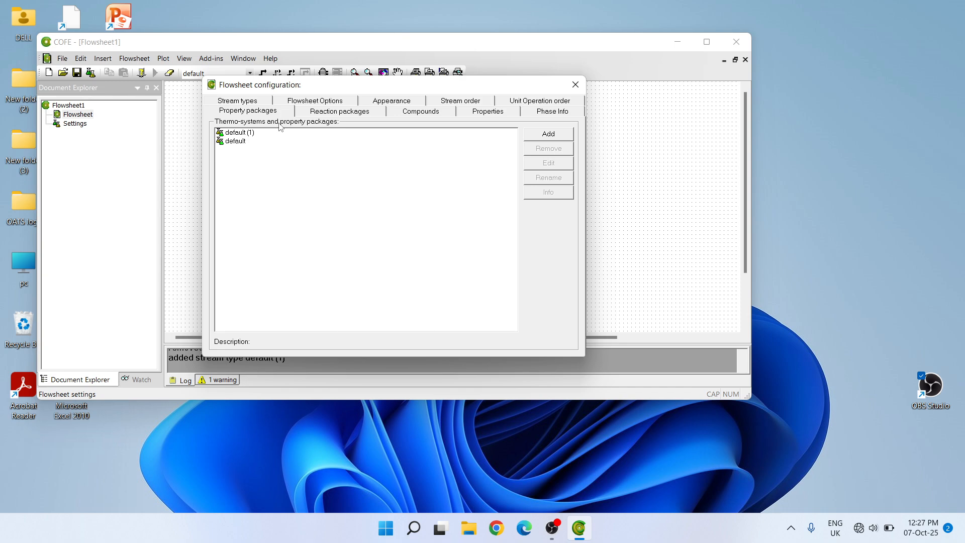
left_click(322, 112)
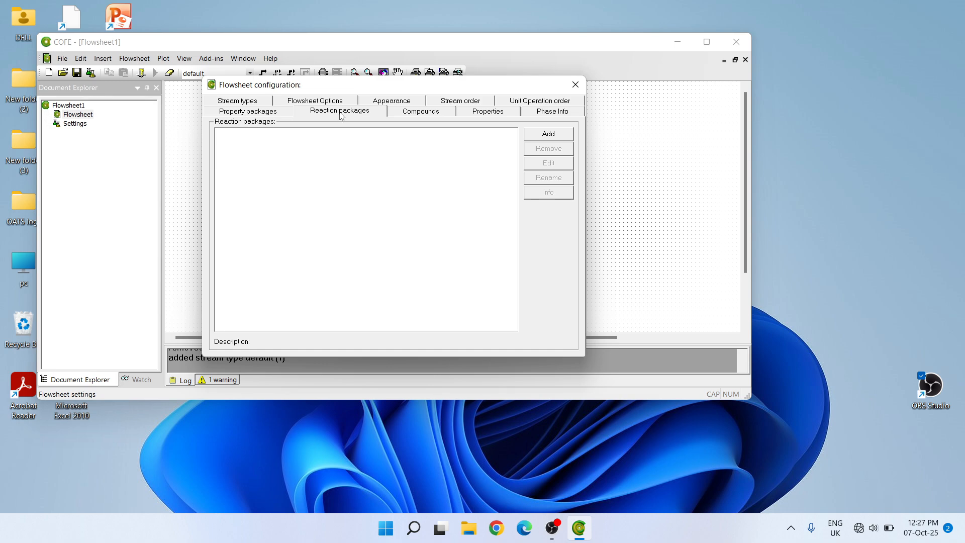
left_click(307, 102)
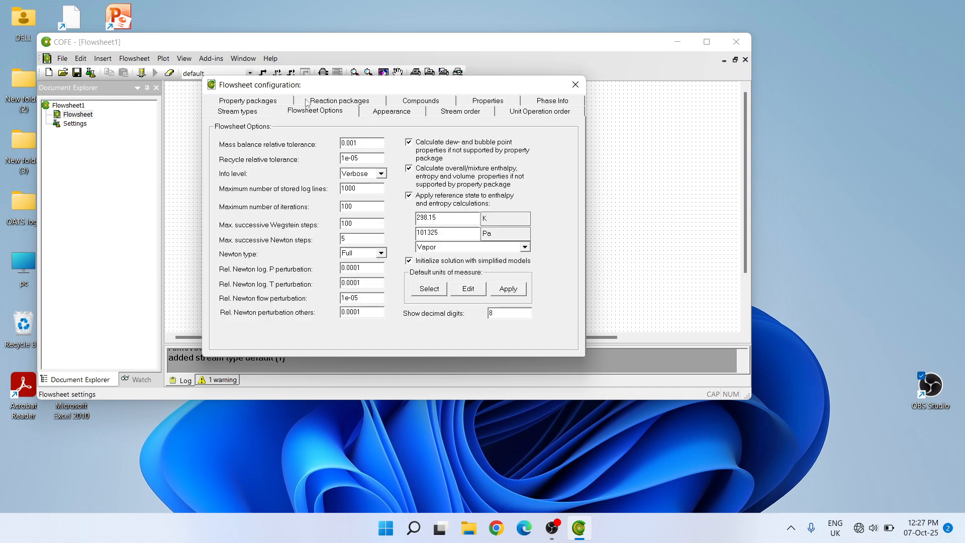
left_click(410, 103)
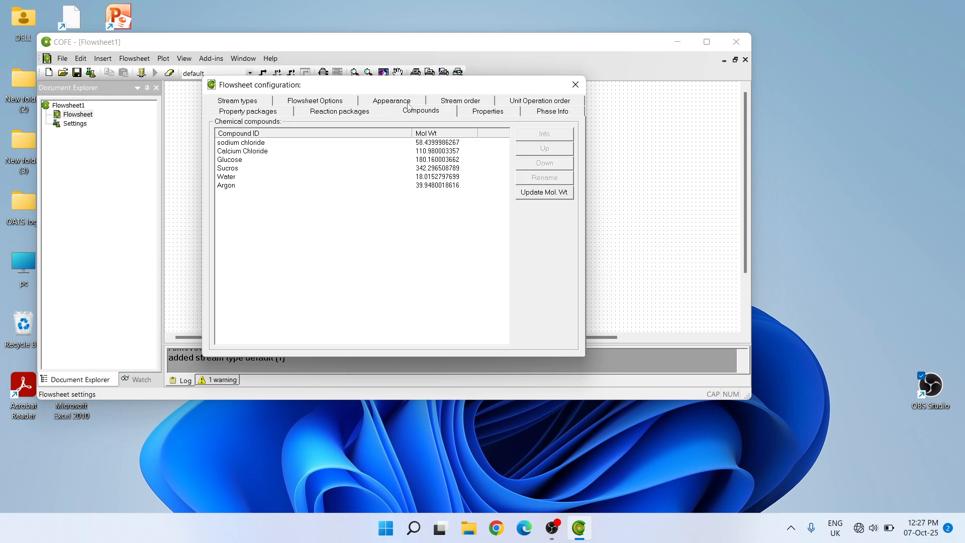
left_click(522, 103)
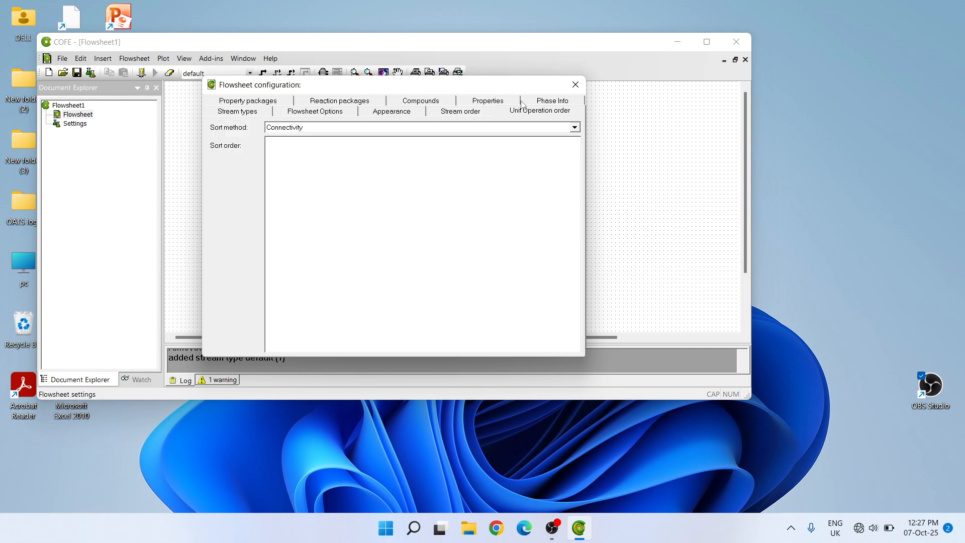
left_click(575, 128)
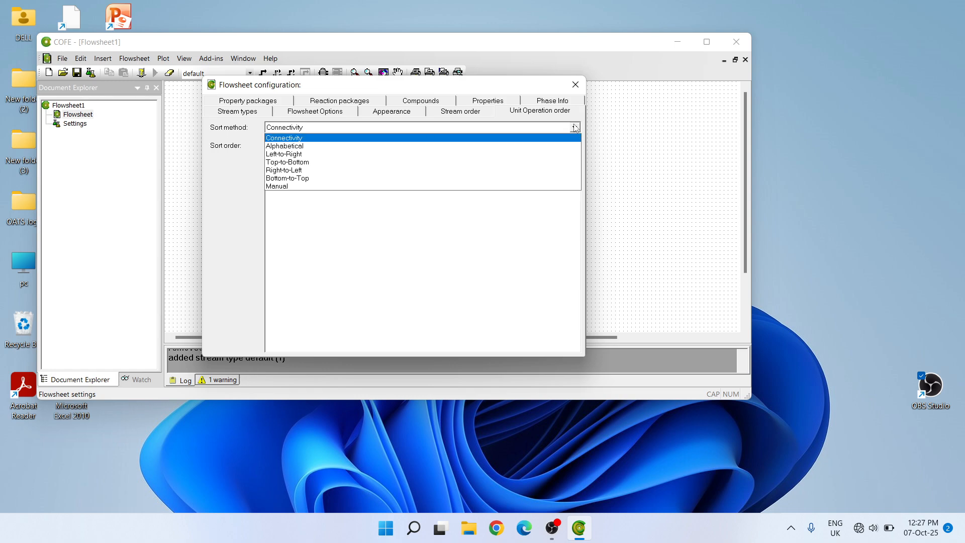
left_click(576, 127)
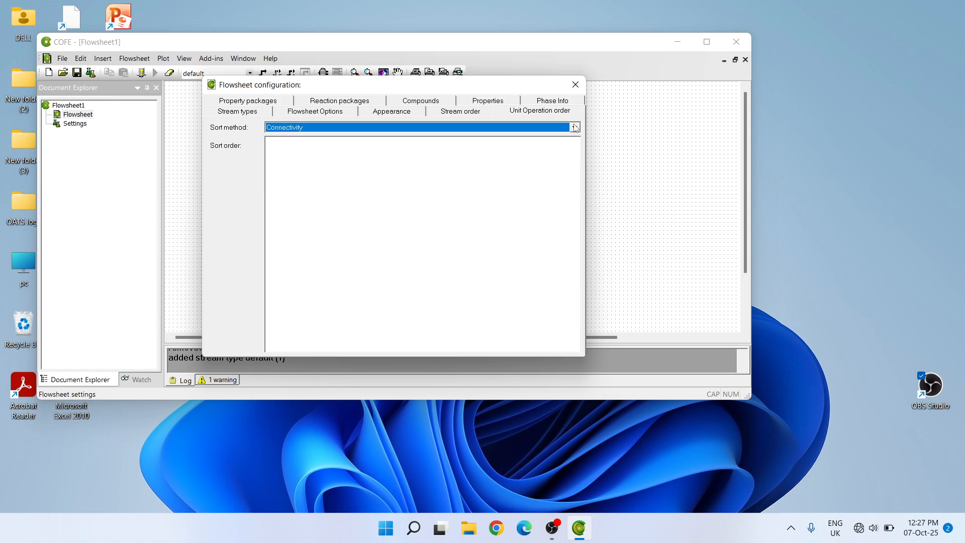
left_click(545, 115)
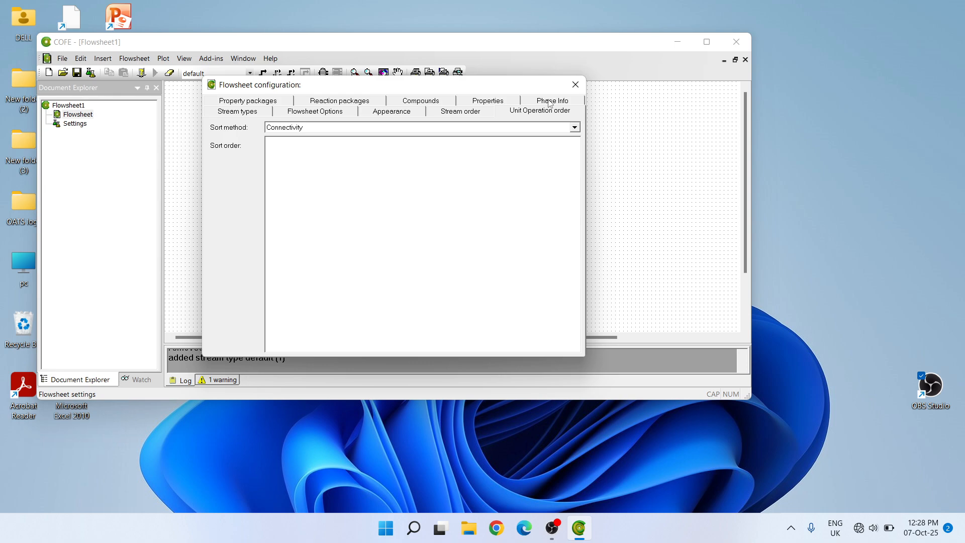
left_click(550, 102)
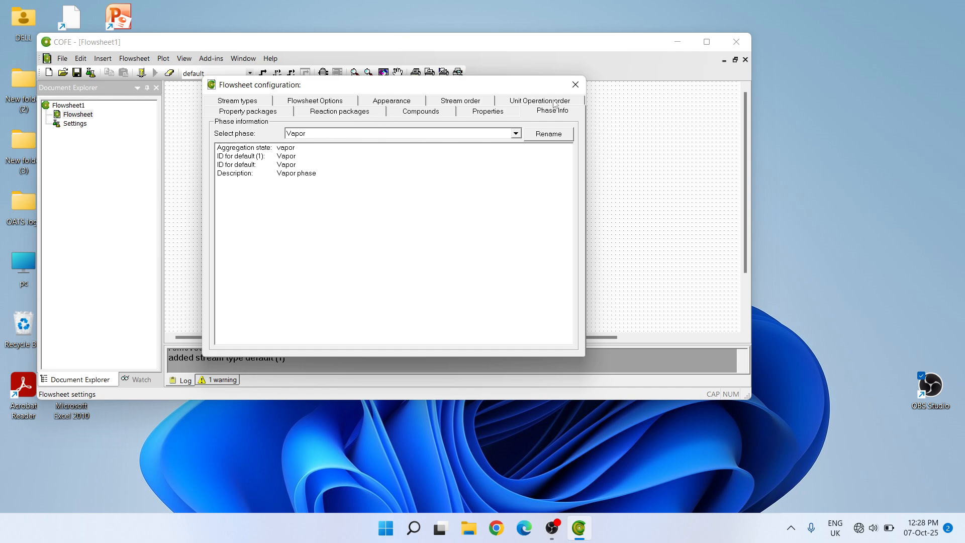
left_click(574, 84)
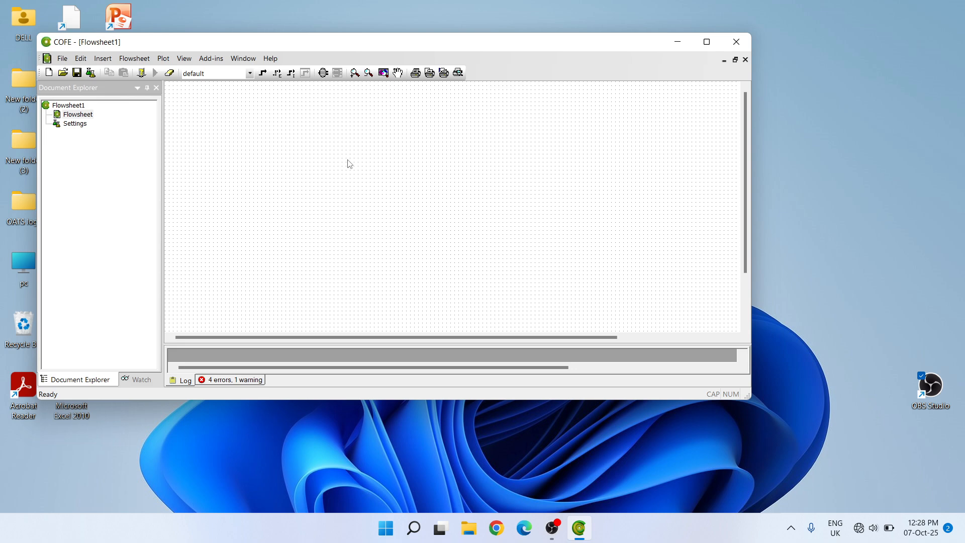
Edit the default (1) property package in the flowsheet configuration and delete the compound Water from it.
left_click(136, 60)
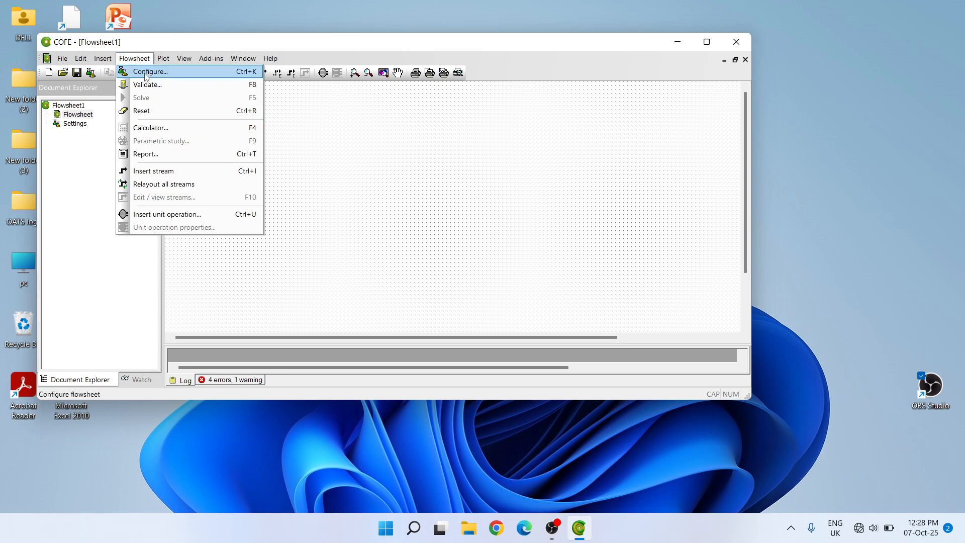
left_click(148, 72)
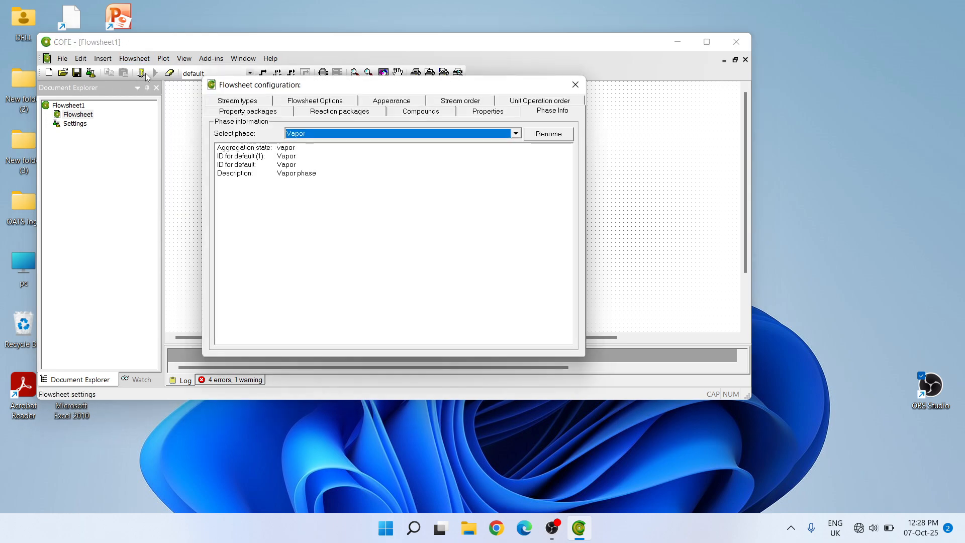
left_click(233, 103)
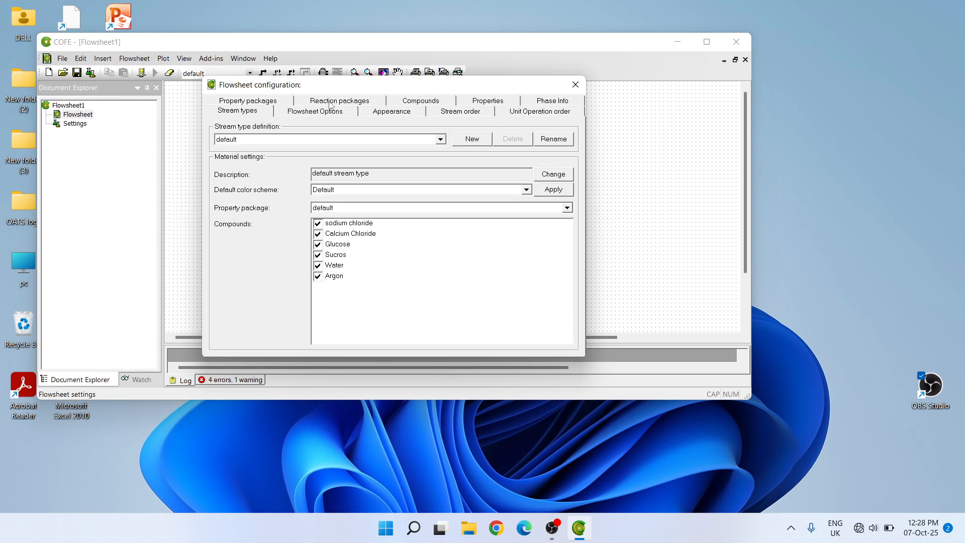
left_click(260, 103)
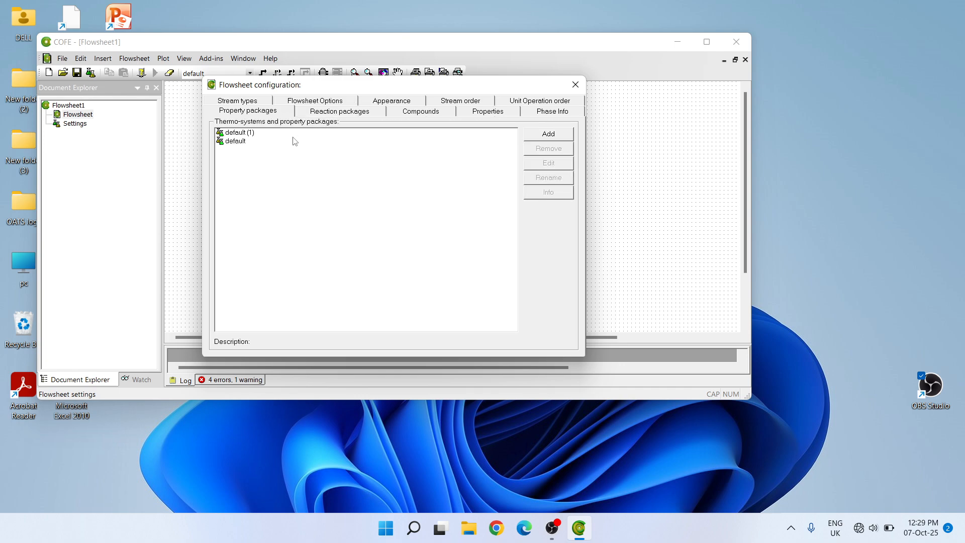
left_click(244, 134)
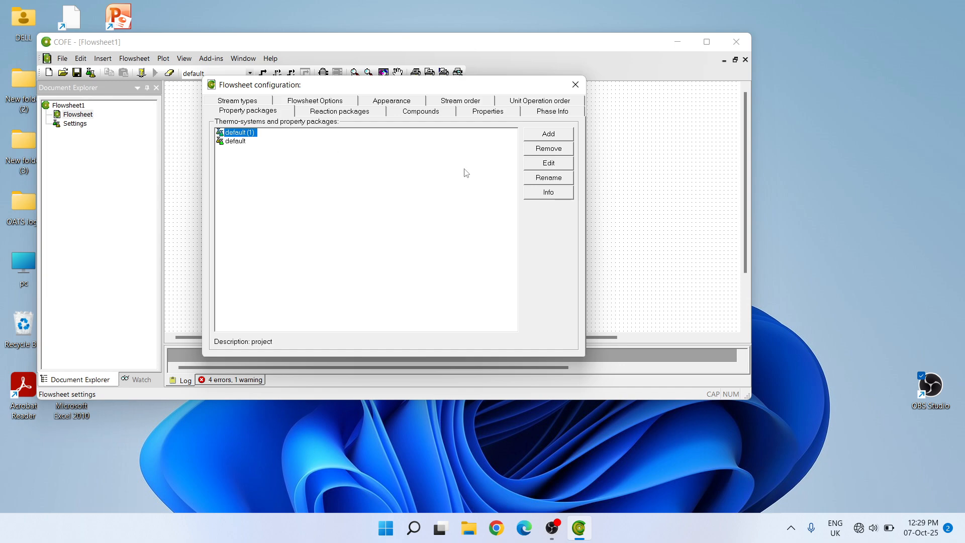
left_click(549, 164)
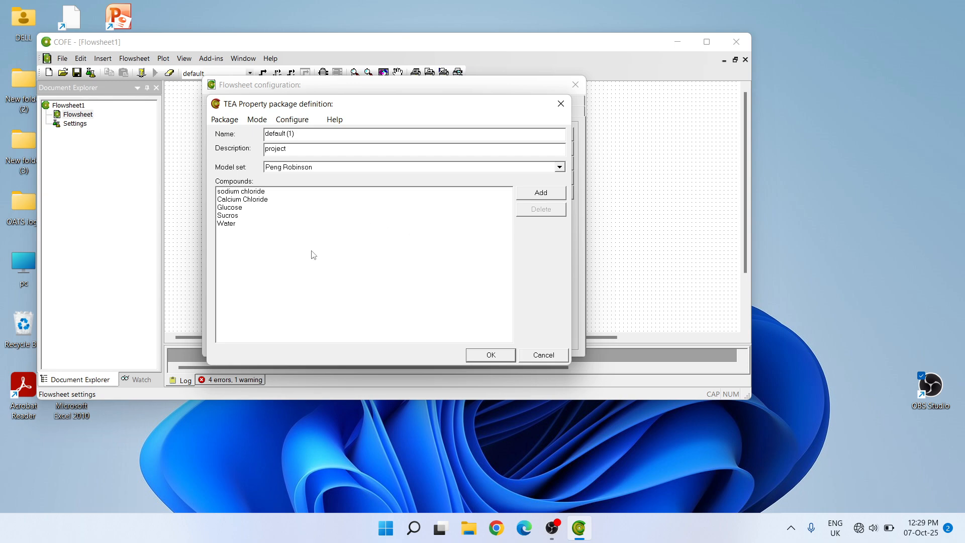
left_click(236, 226)
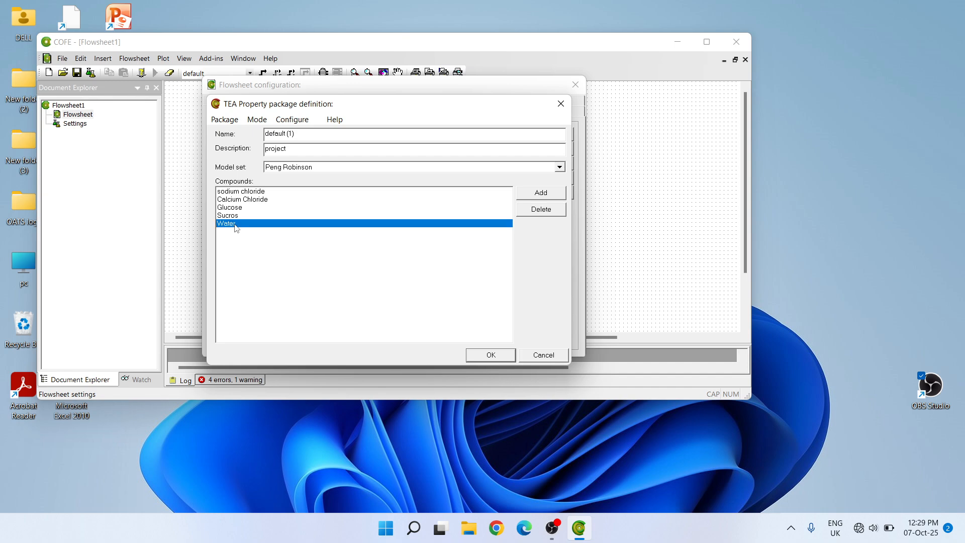
left_click(541, 209)
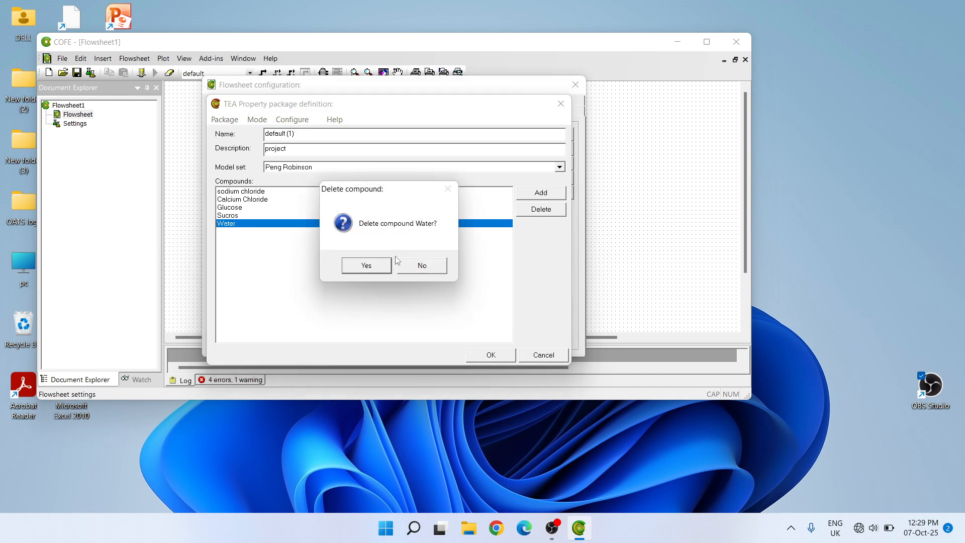
left_click(365, 266)
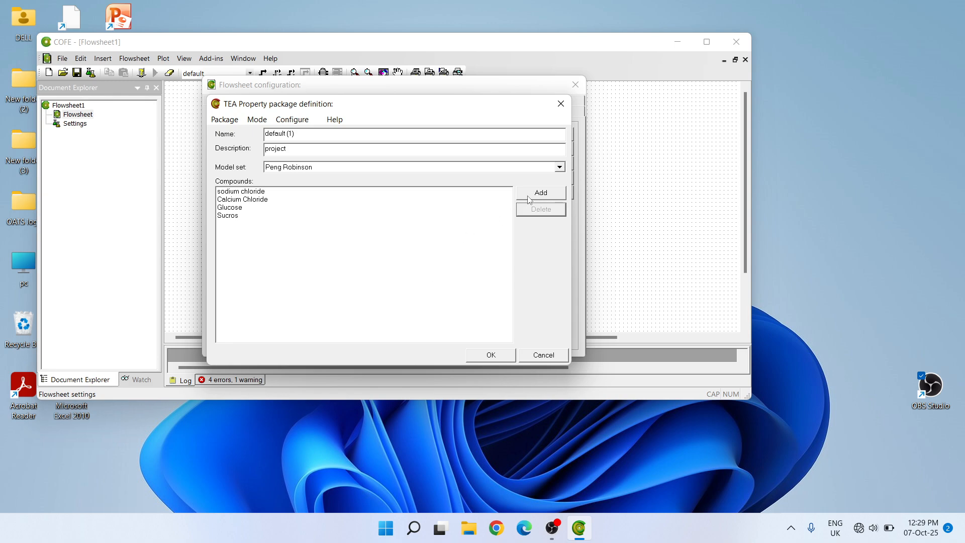
Filter the available compounds by "water" and add Water (H2O) to the default (1) property package.
left_click(544, 198)
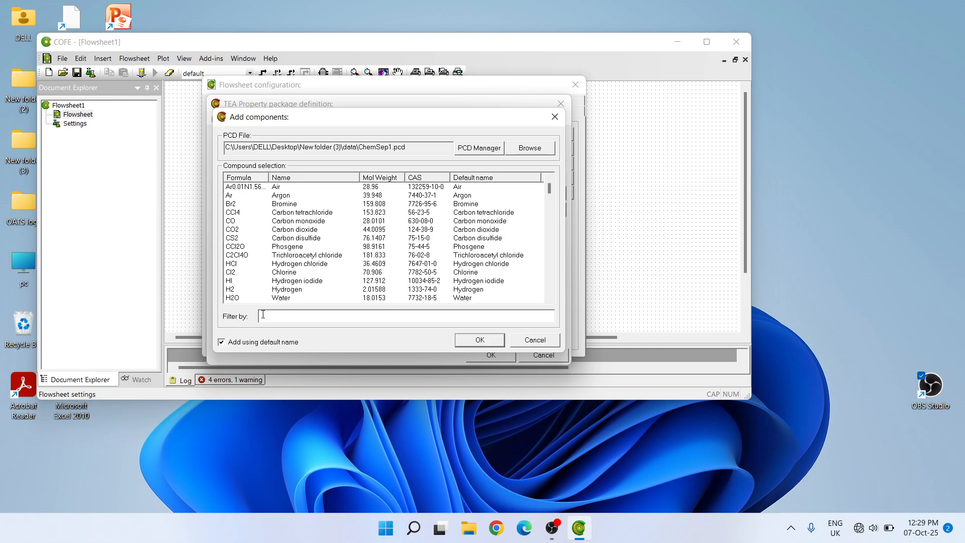
type("ater")
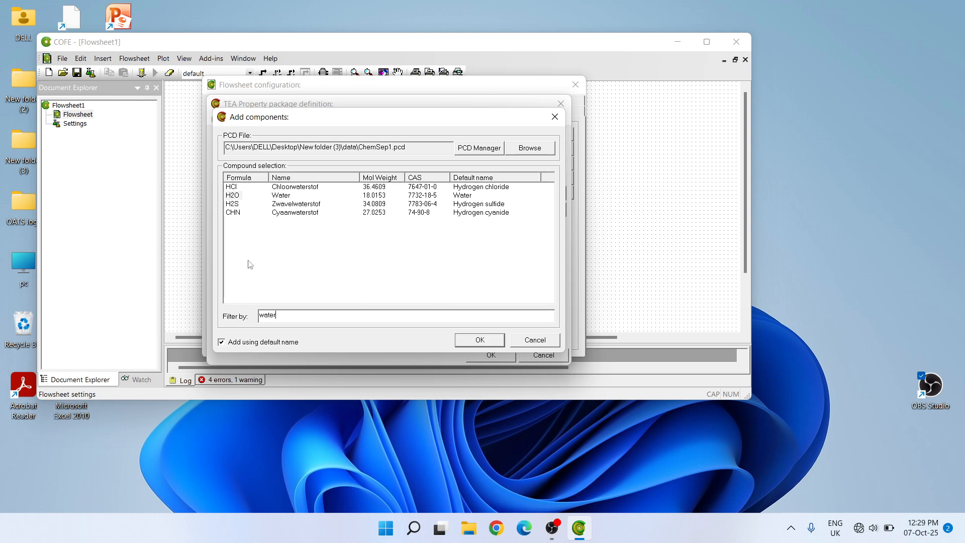
left_click(232, 197)
left_click(478, 340)
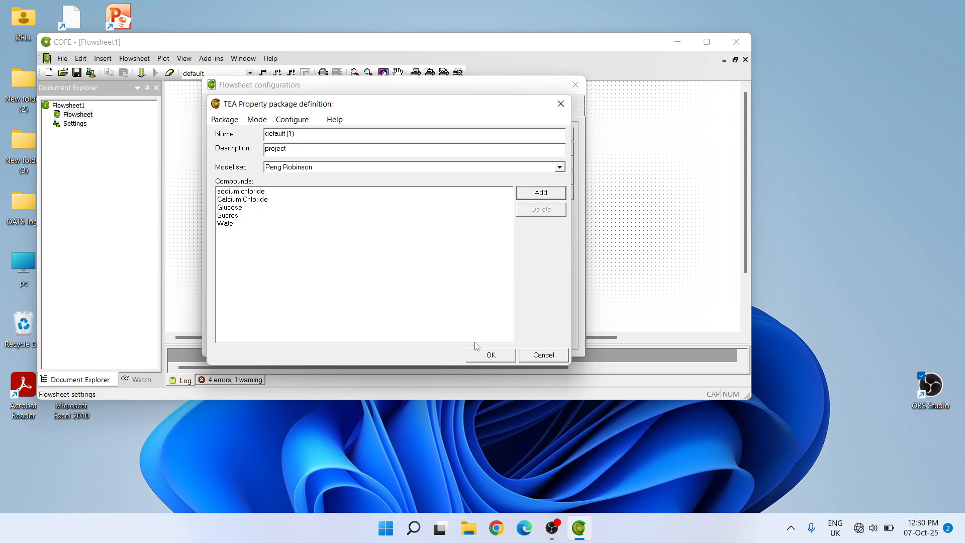
Add the compound Chlorine (Cl2) to the default (1) property package using its default name.
left_click(546, 197)
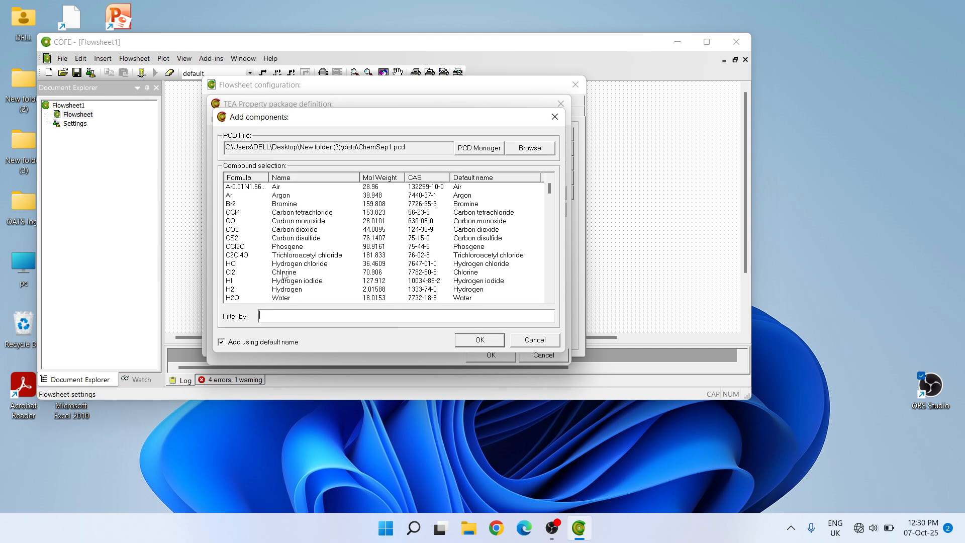
left_click(233, 274)
left_click(476, 340)
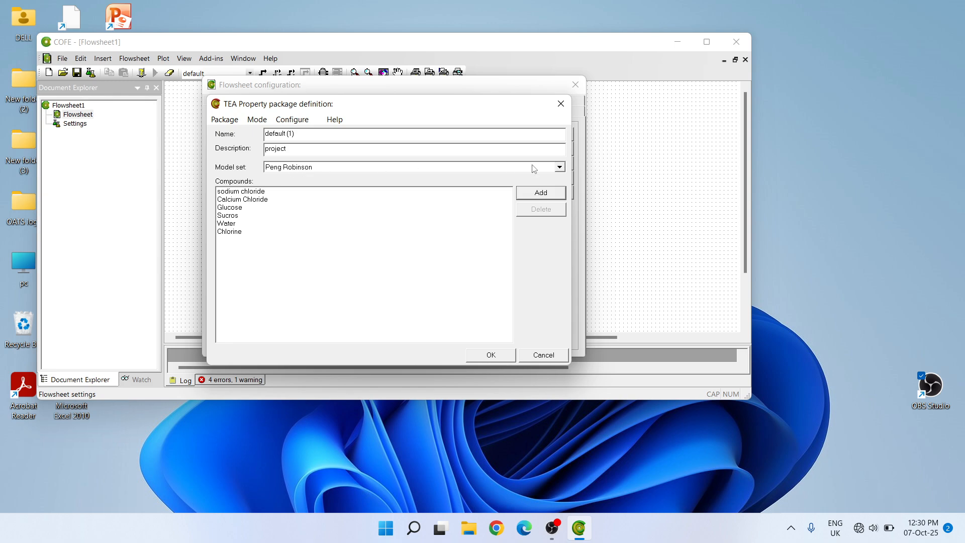
Choose Peng Robinson as the model set and save the package definition, ignoring all warnings.
left_click(559, 168)
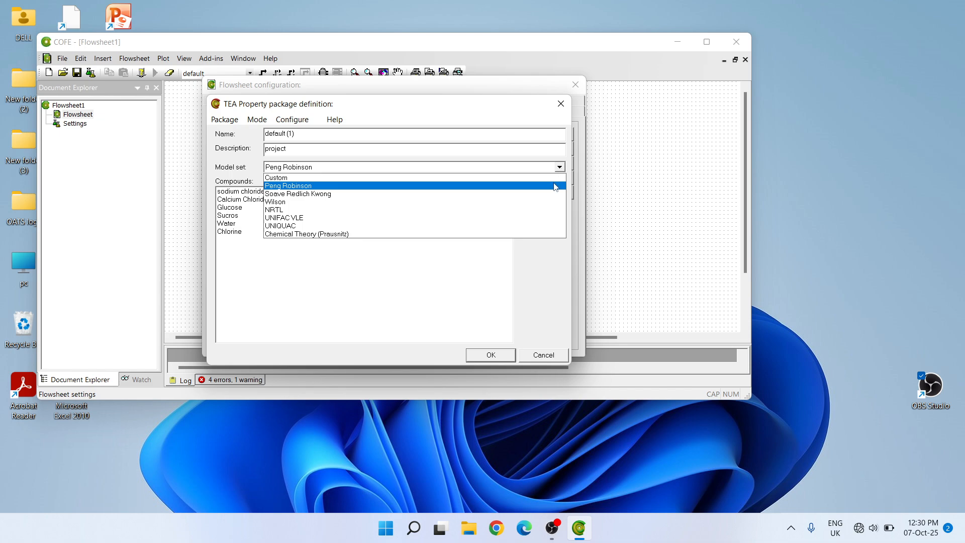
left_click(556, 186)
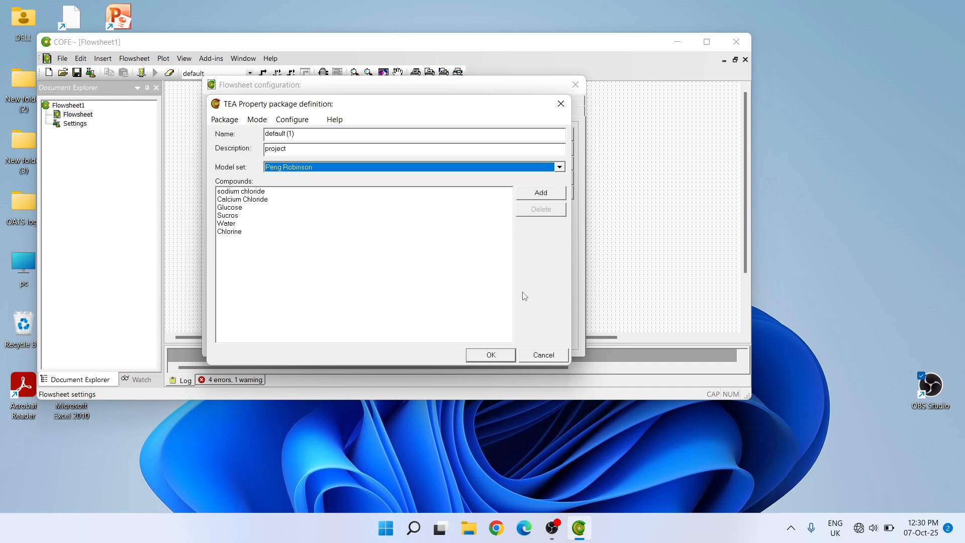
left_click(497, 355)
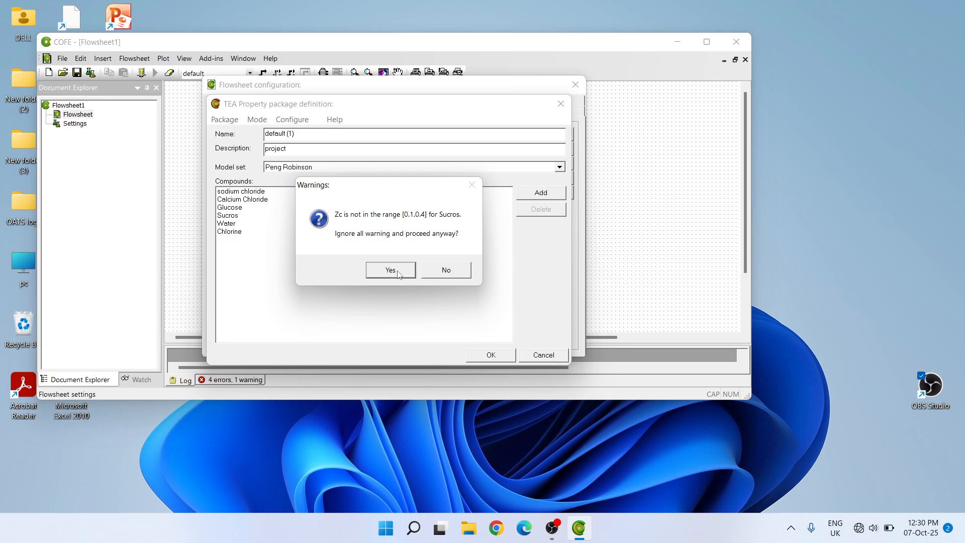
left_click(390, 270)
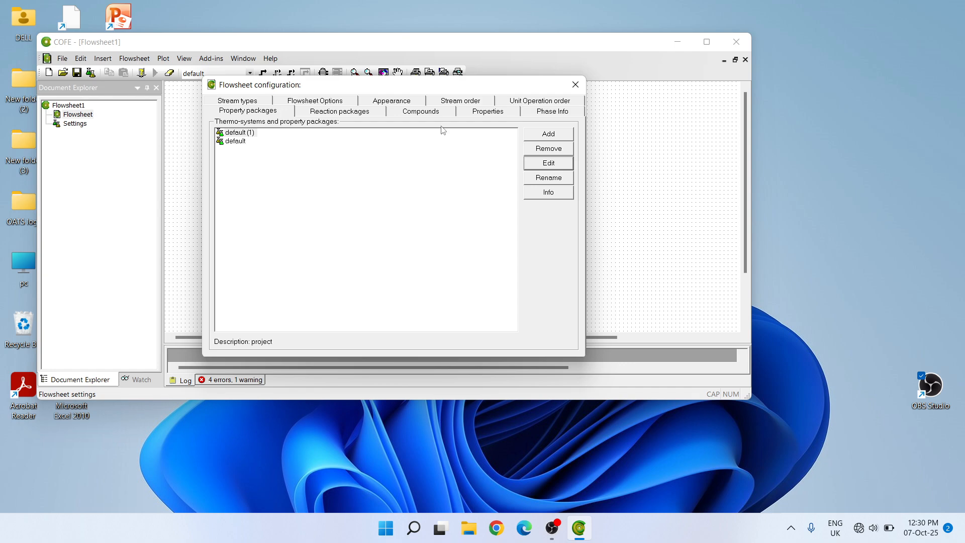
Close the flowsheet configuration and select default (1) as the stream type for new streams.
left_click(575, 85)
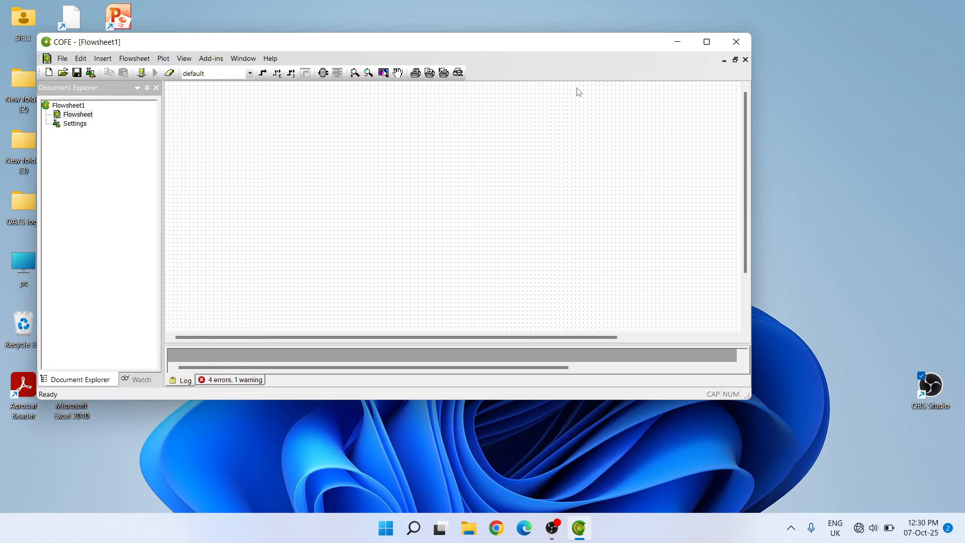
left_click(250, 74)
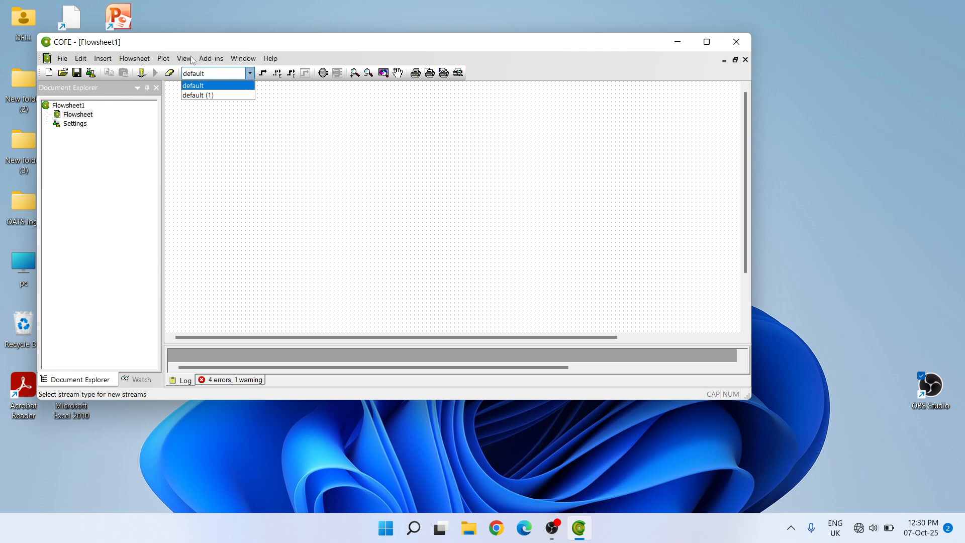
left_click(225, 96)
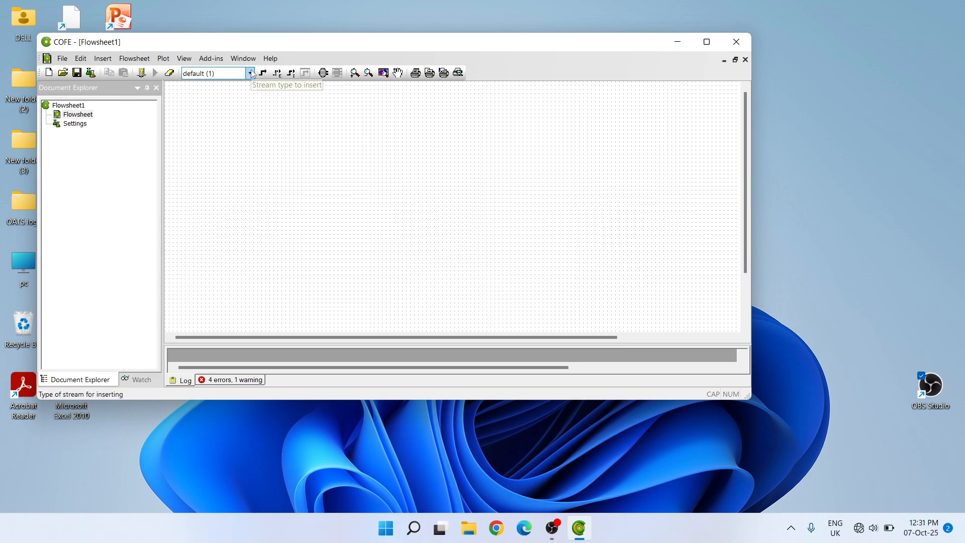